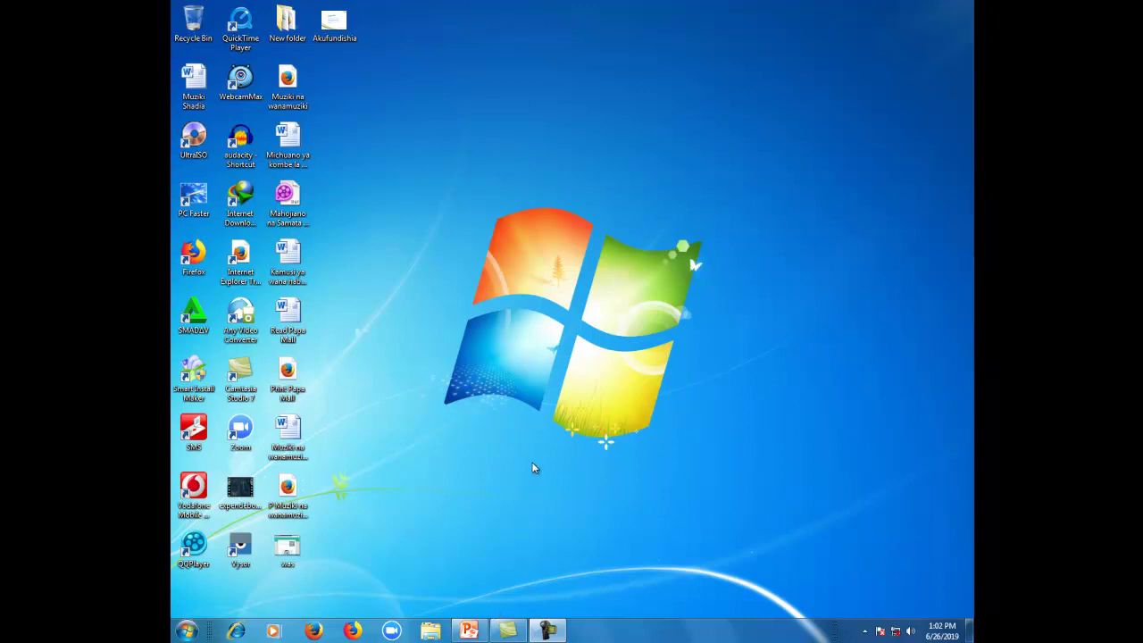
# Run the slideshow and test the first contents link and the home button back to Yaliyomo.
pyautogui.moveTo(477, 636)
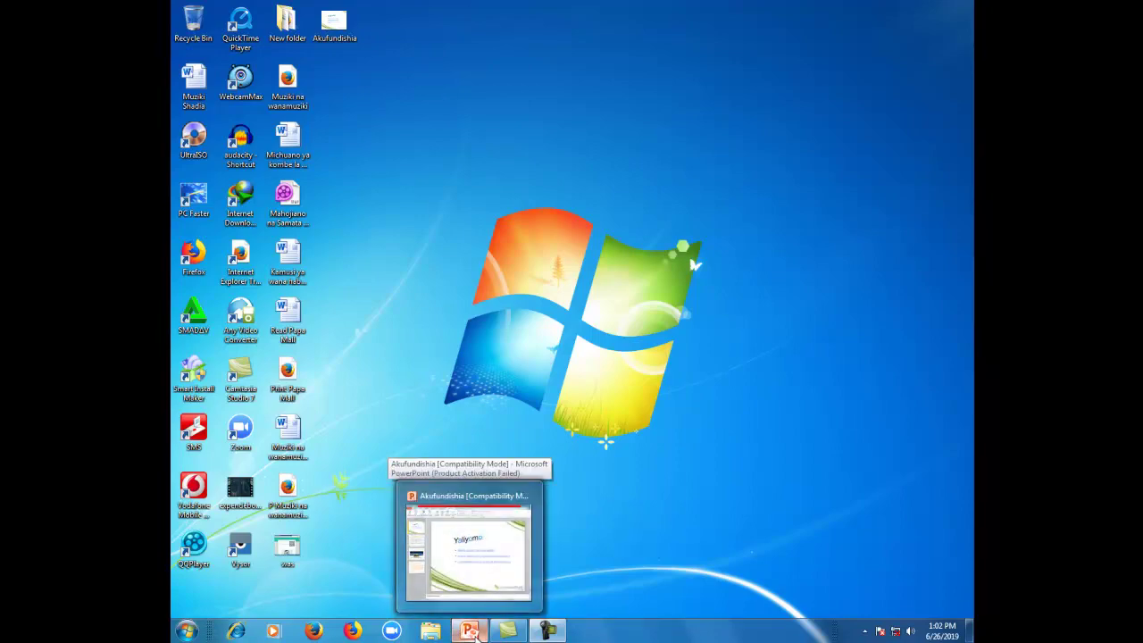
pyautogui.click(477, 636)
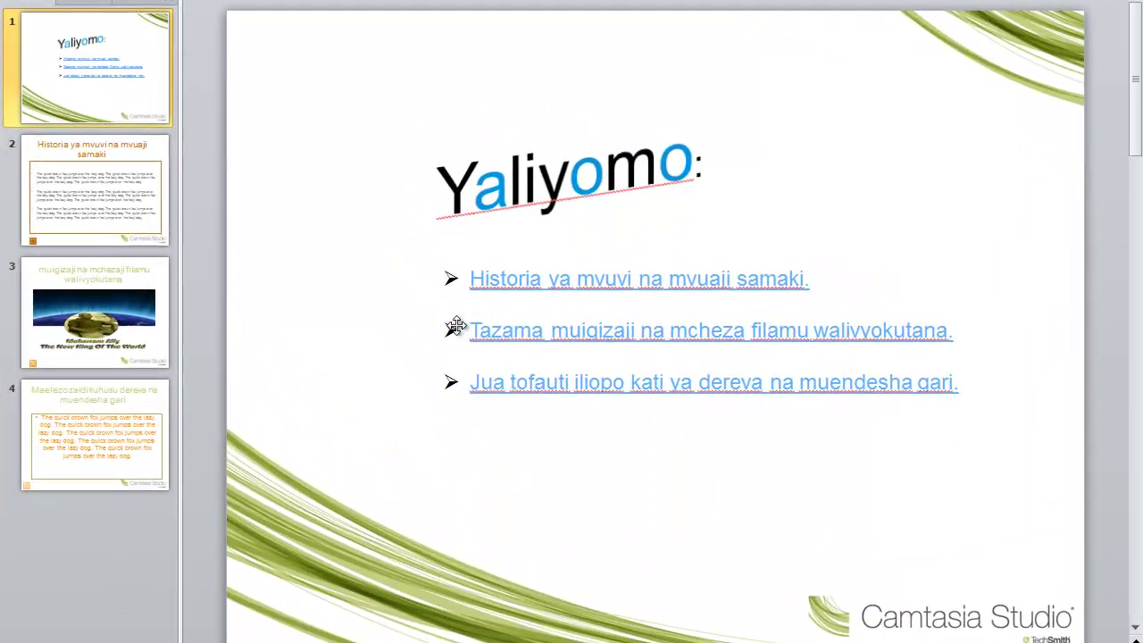
pyautogui.press('F5')
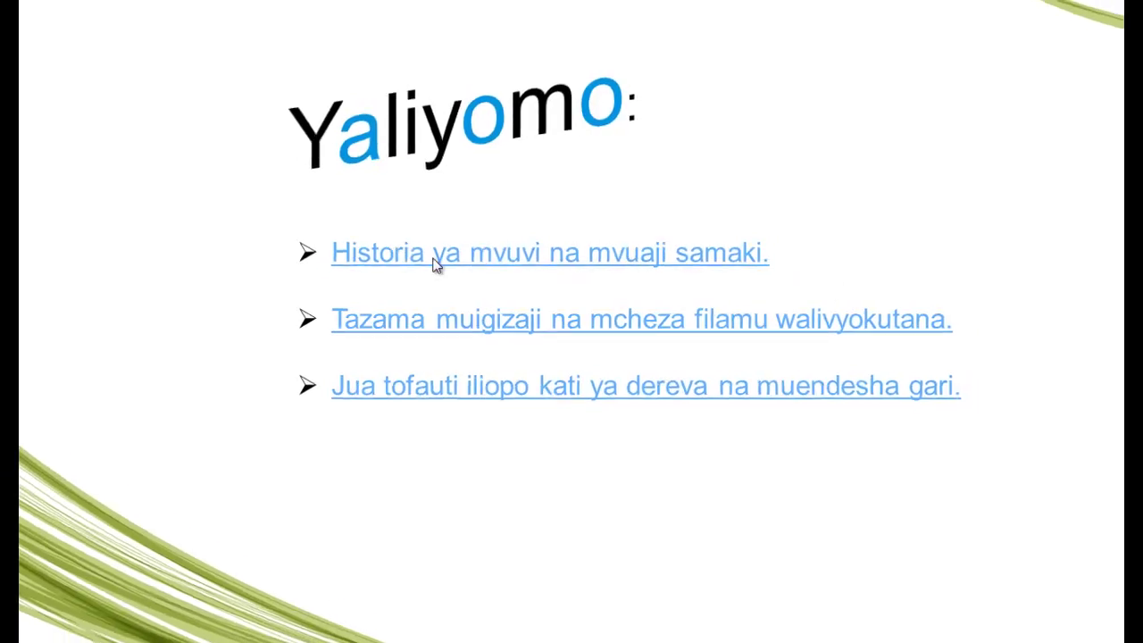
pyautogui.click(784, 157)
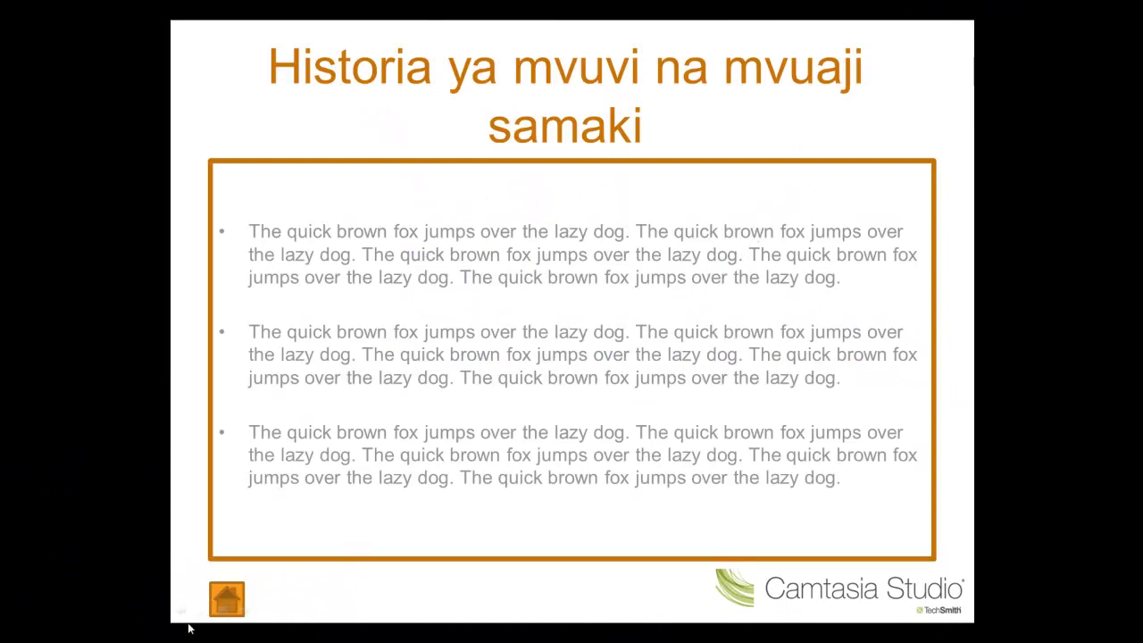
pyautogui.click(227, 598)
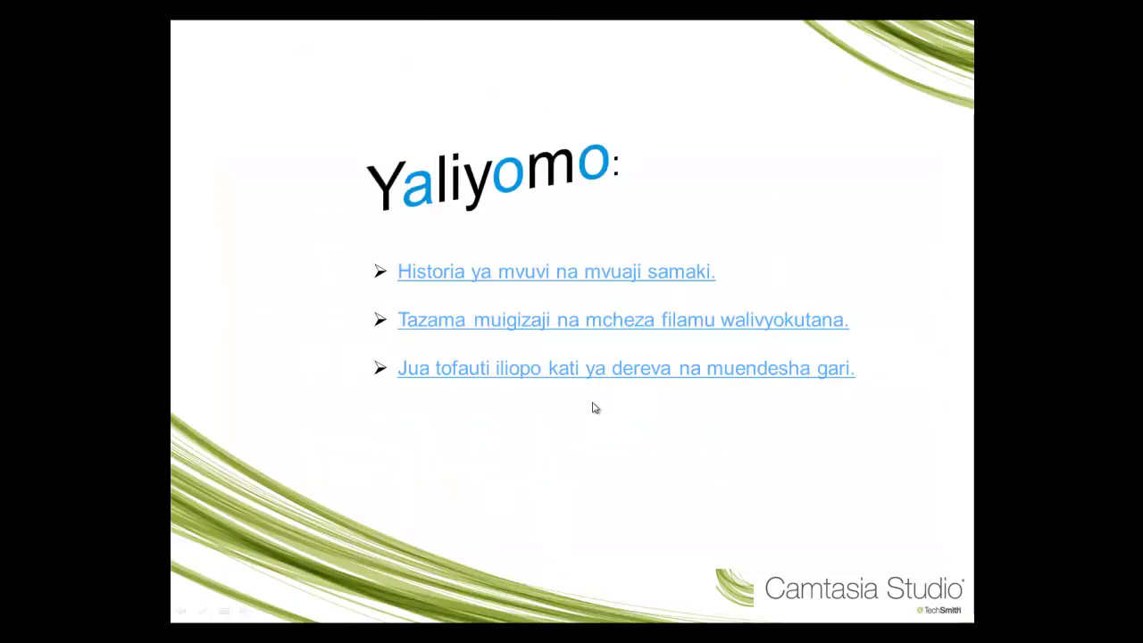
pyautogui.rightClick(662, 182)
# End the show and make slide 1 advance after 00:03.00 instead of on mouse click.
pyautogui.click(694, 335)
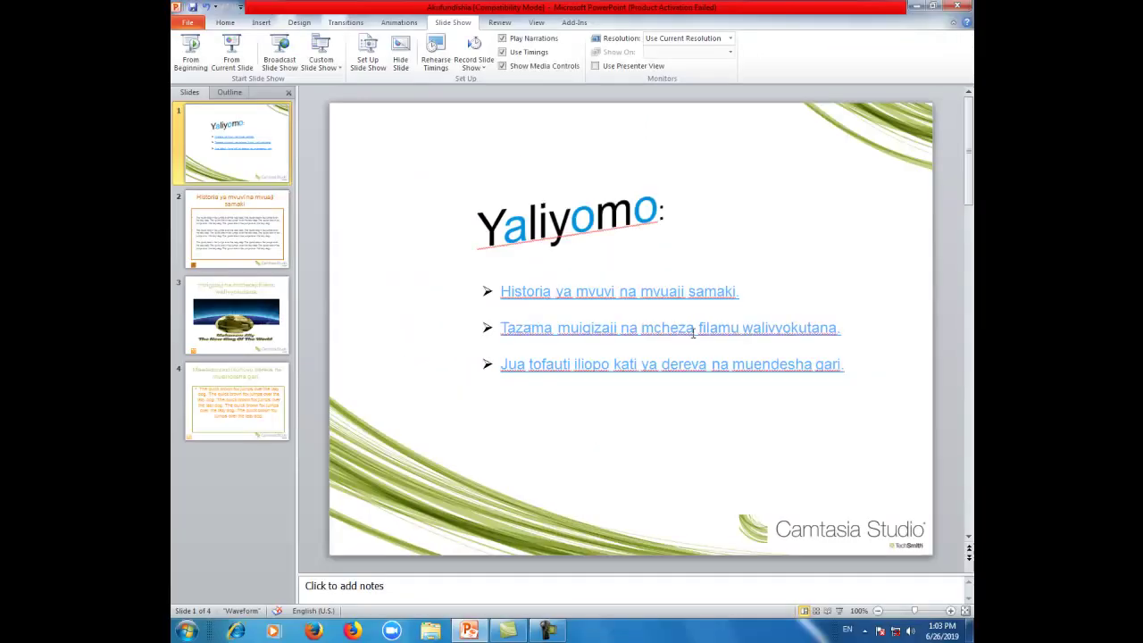
pyautogui.click(227, 23)
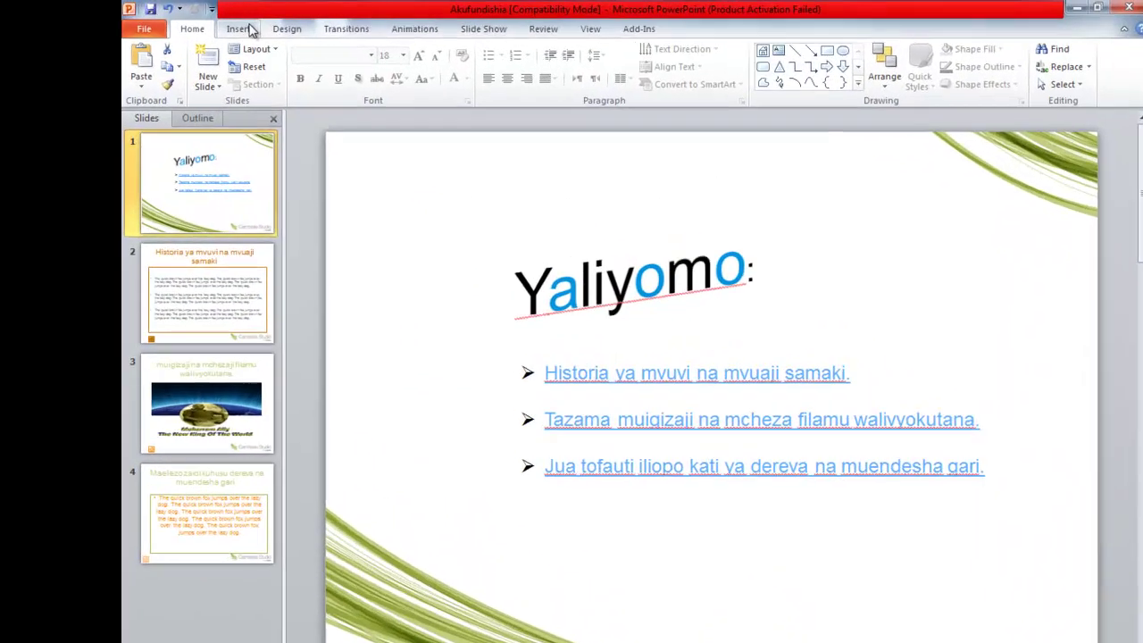
pyautogui.click(345, 23)
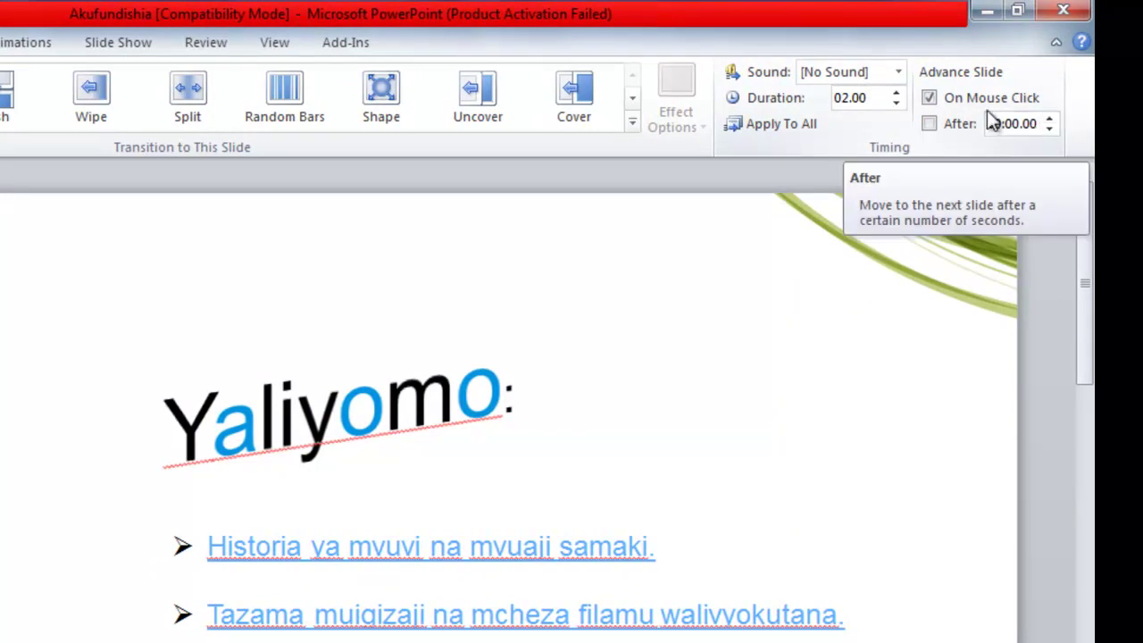
pyautogui.click(933, 98)
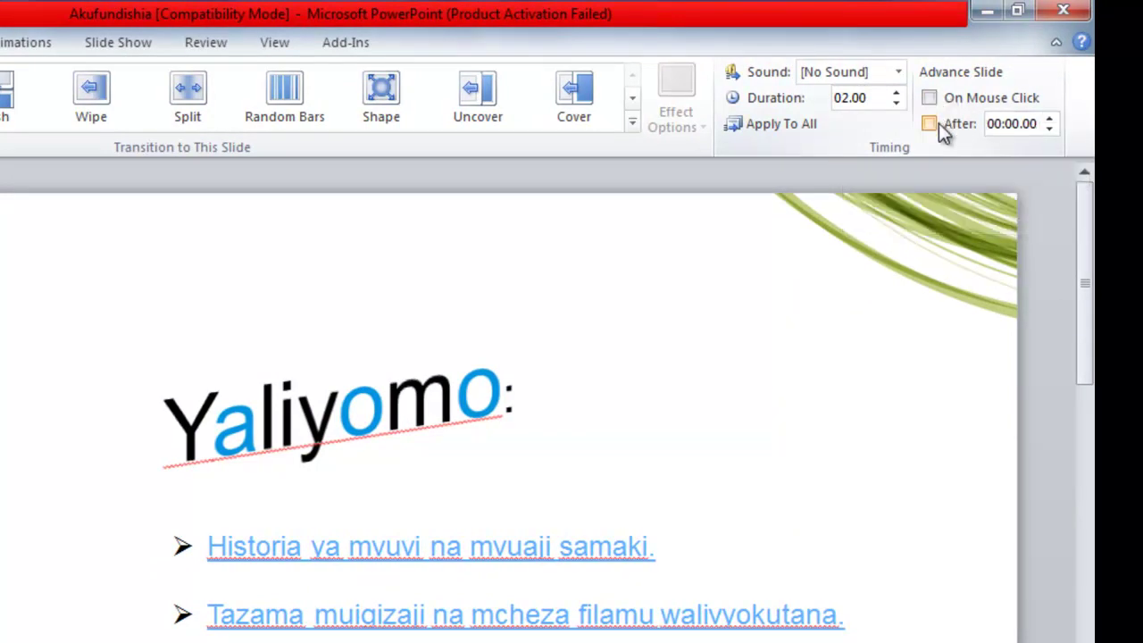
pyautogui.click(939, 124)
pyautogui.click(1047, 119)
pyautogui.click(1047, 119)
pyautogui.click(1046, 118)
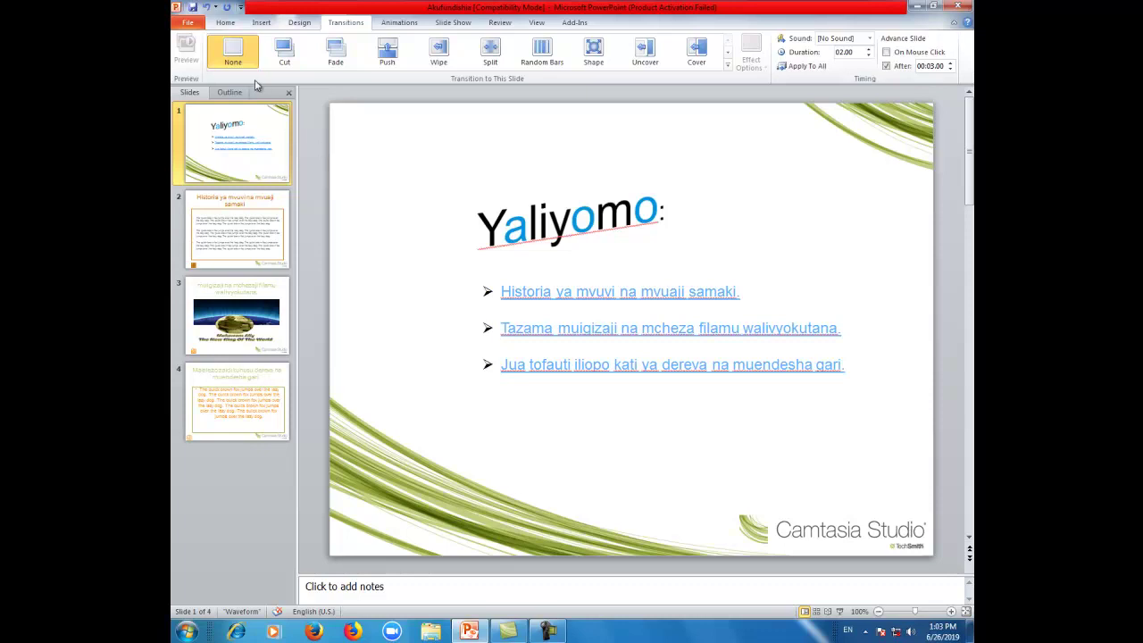
# Run the slideshow to test the 3-second timing, advance to slide 2, and end it.
pyautogui.click(839, 612)
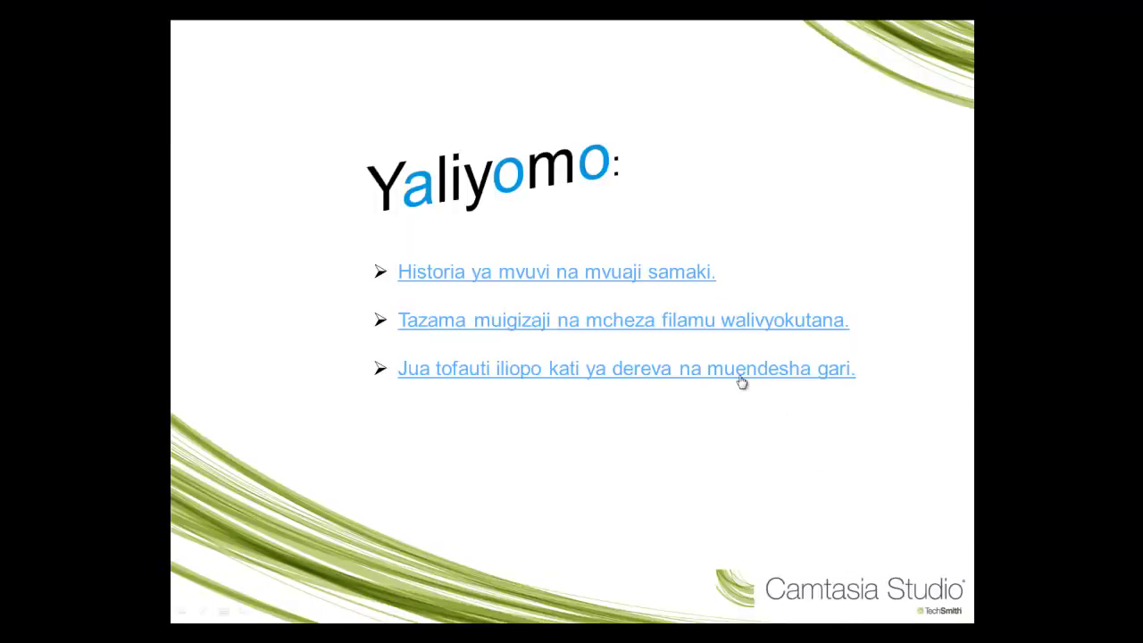
pyautogui.click(752, 263)
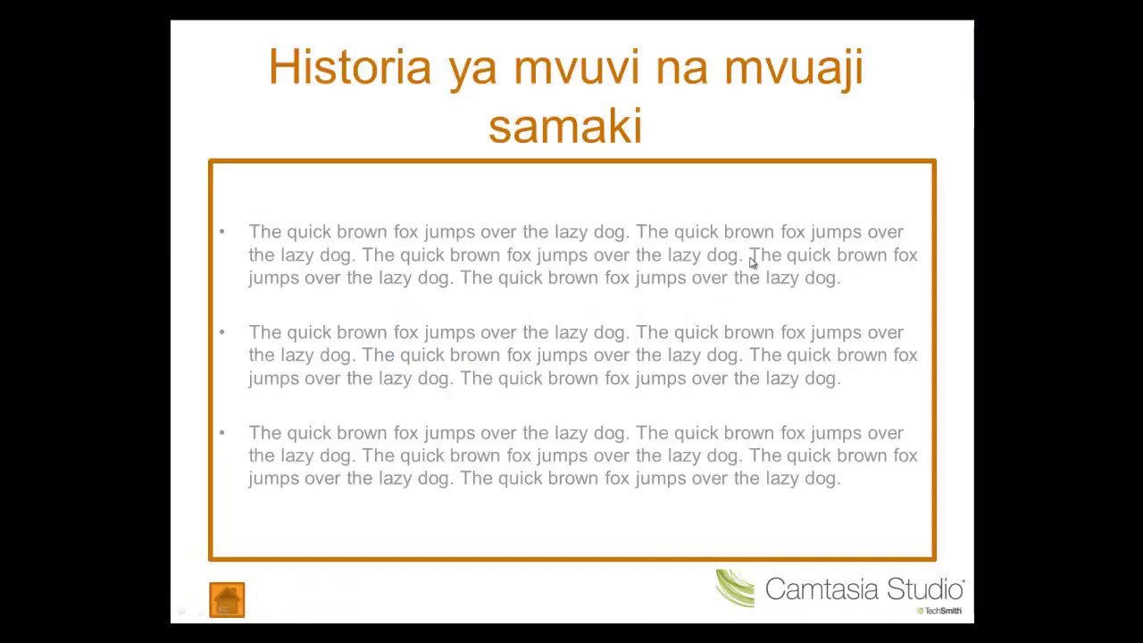
pyautogui.rightClick(569, 259)
pyautogui.click(599, 408)
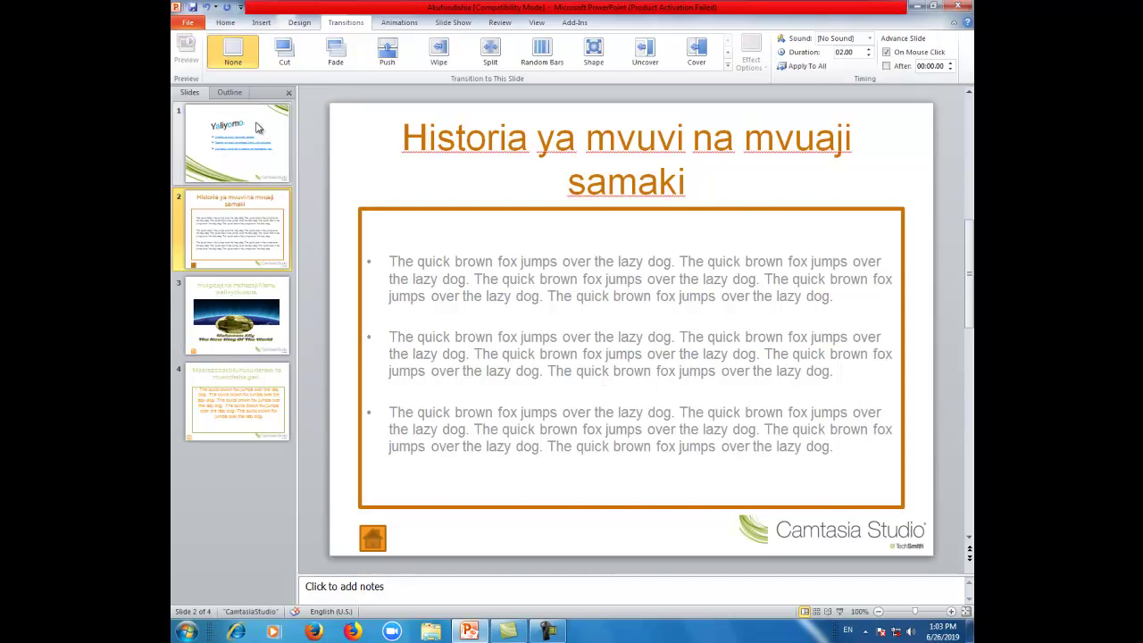
# Rerun the slideshow from slide 1, advance one slide, and end the show.
pyautogui.click(237, 143)
pyautogui.click(839, 610)
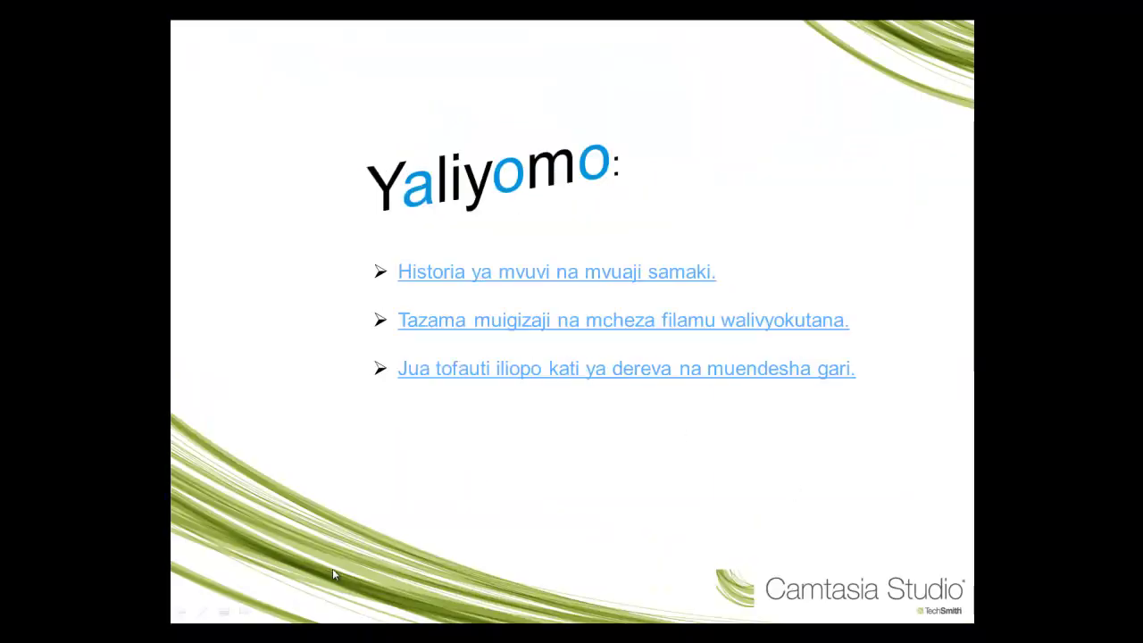
pyautogui.click(242, 612)
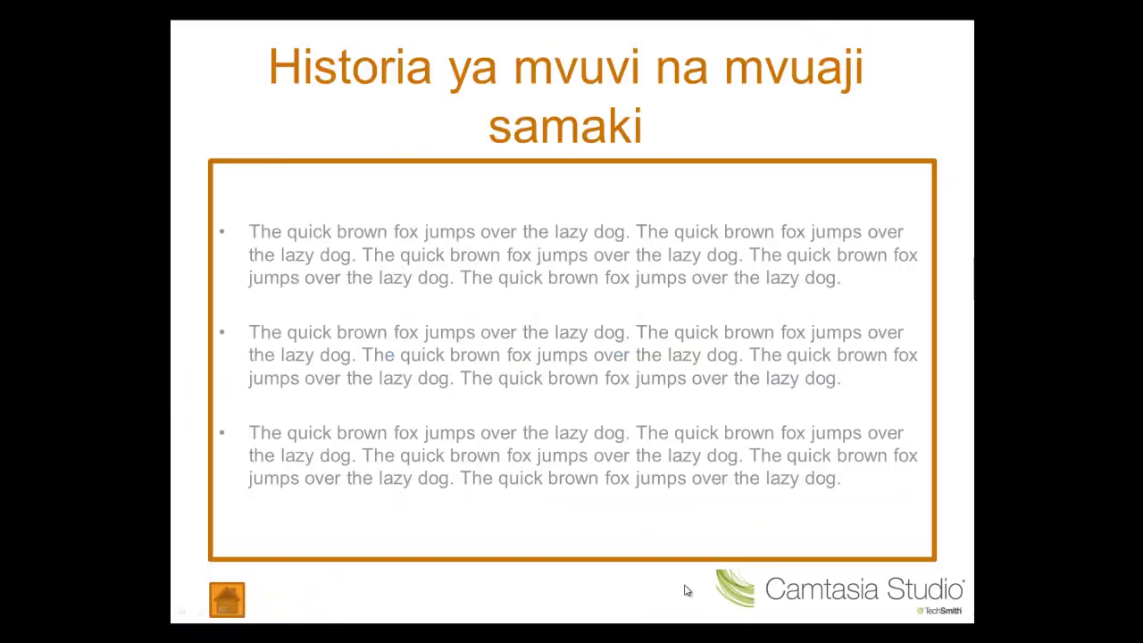
pyautogui.rightClick(512, 296)
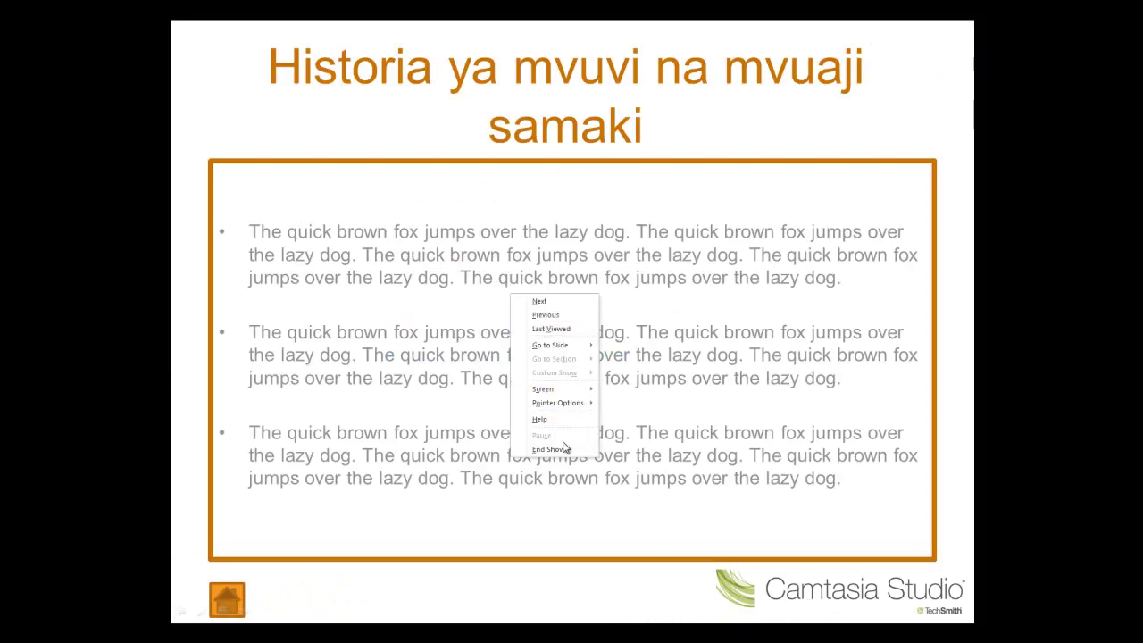
pyautogui.click(548, 449)
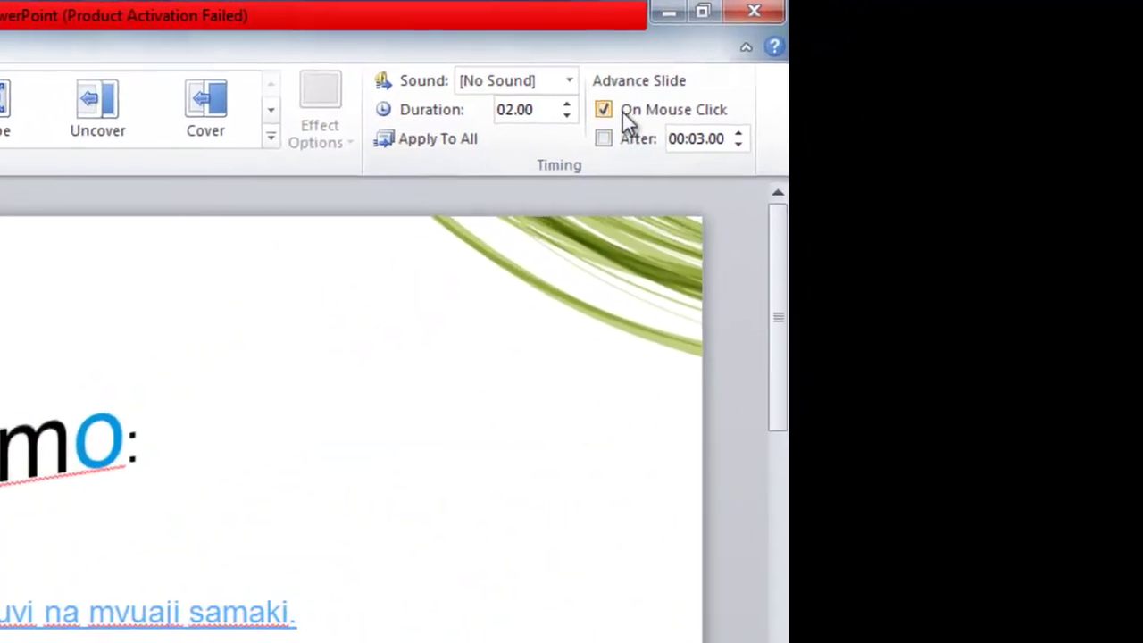
# Untick On Mouse Click under Advance Slide for slide 1.
pyautogui.click(789, 74)
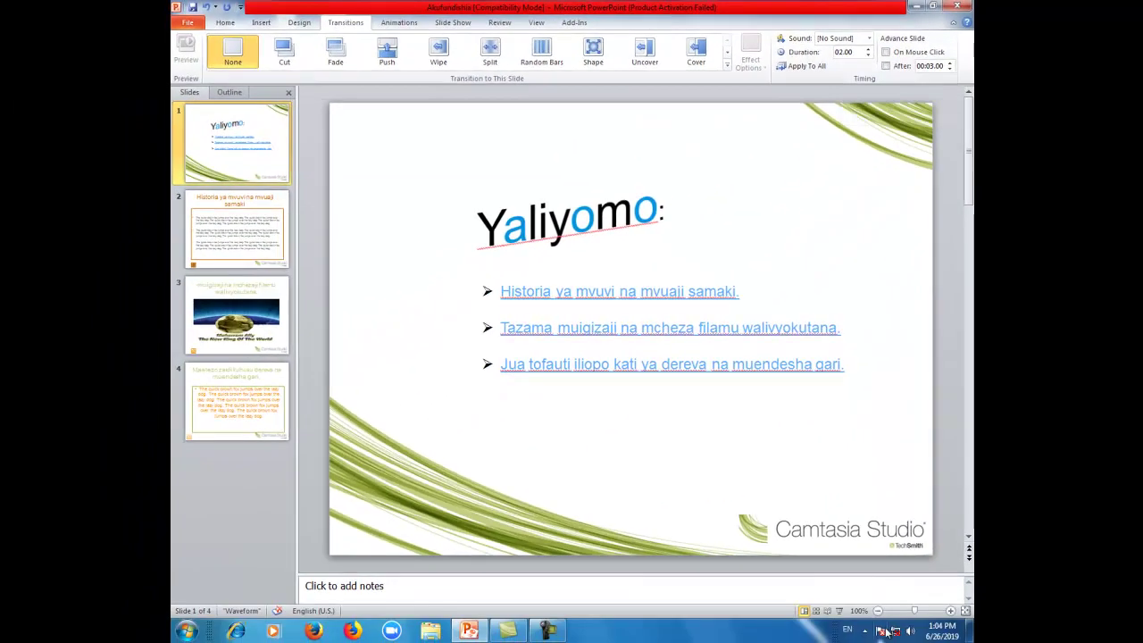
# Test the first Yaliyomo link to the Historia ya mvuvi na mvuaji samaki slide, then end the show.
pyautogui.click(839, 610)
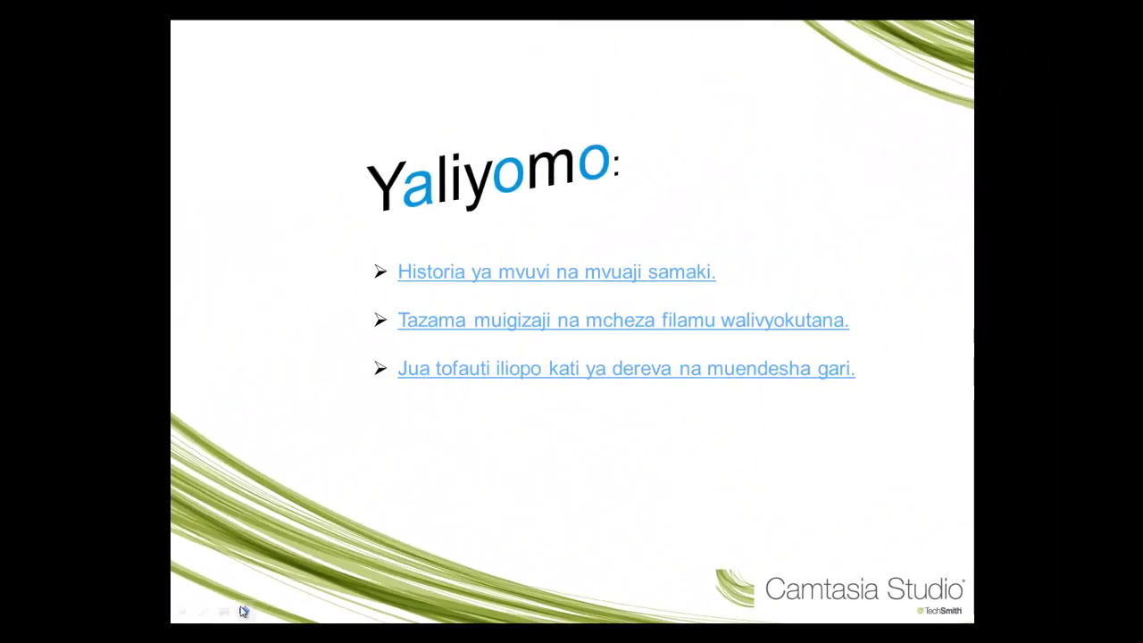
pyautogui.click(243, 611)
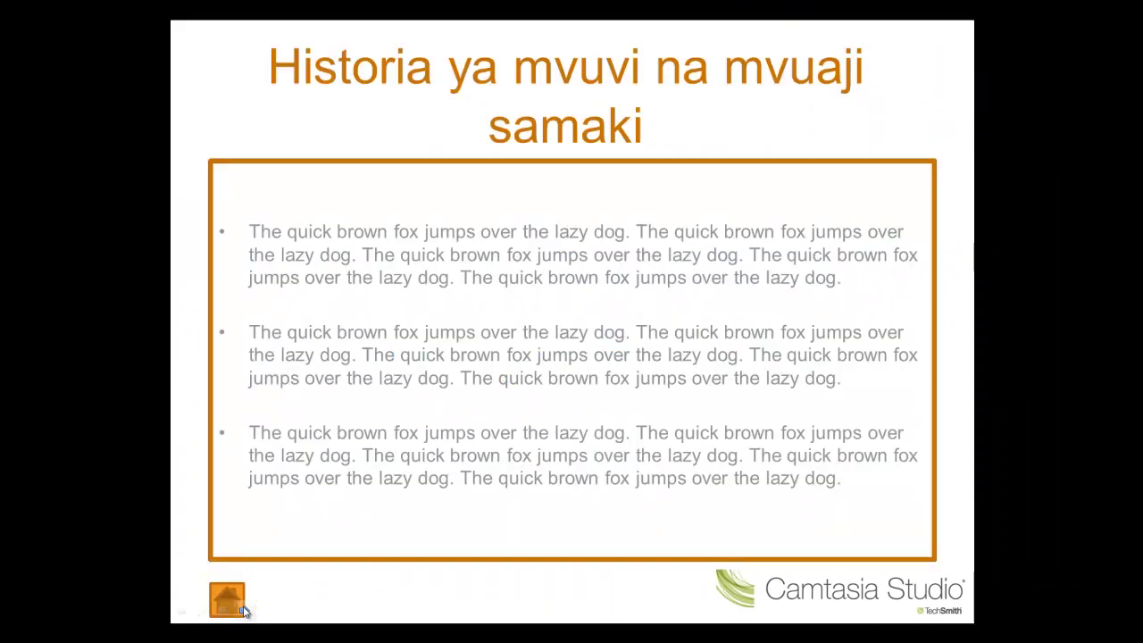
pyautogui.click(182, 613)
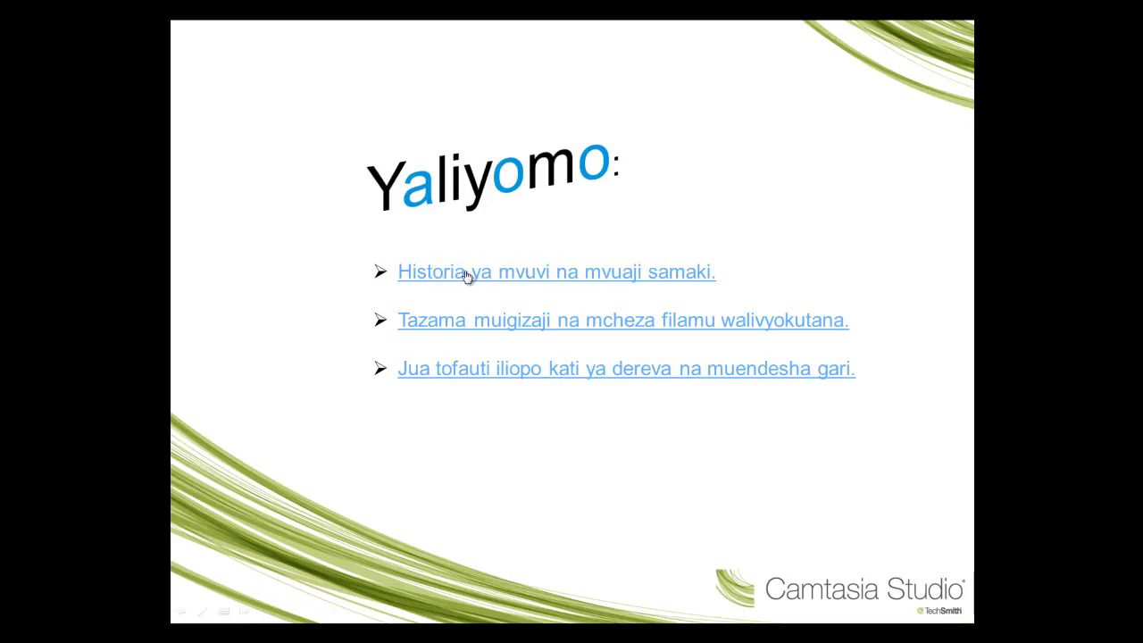
pyautogui.click(507, 283)
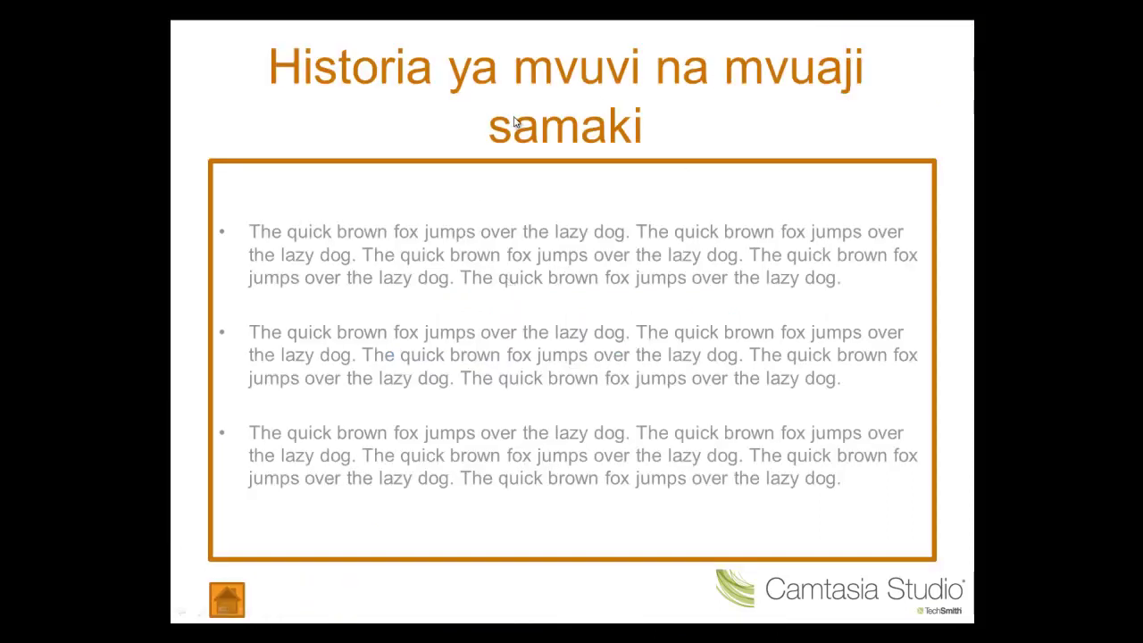
pyautogui.rightClick(602, 215)
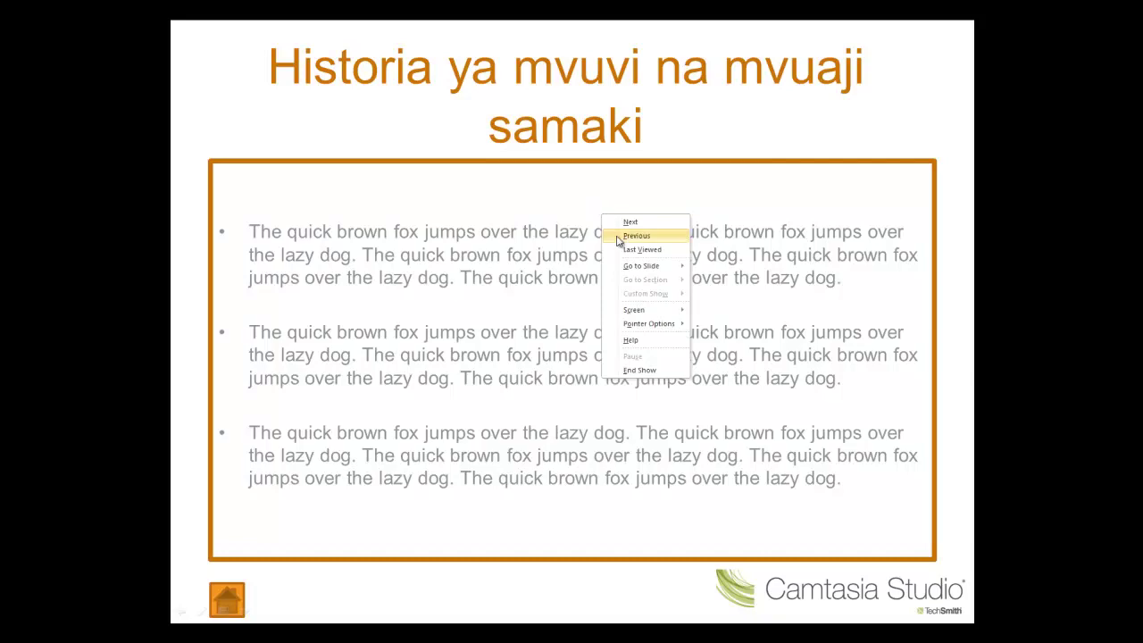
pyautogui.click(622, 372)
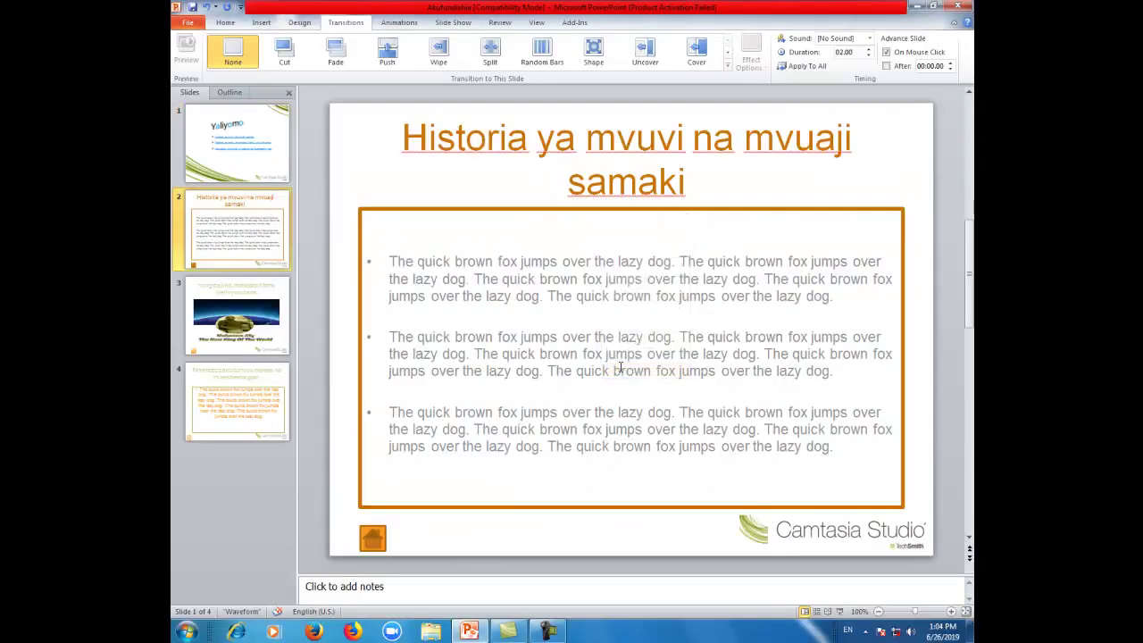
# Select the Yaliyomo slide and bring up the Slide Show ribbon commands.
pyautogui.click(248, 138)
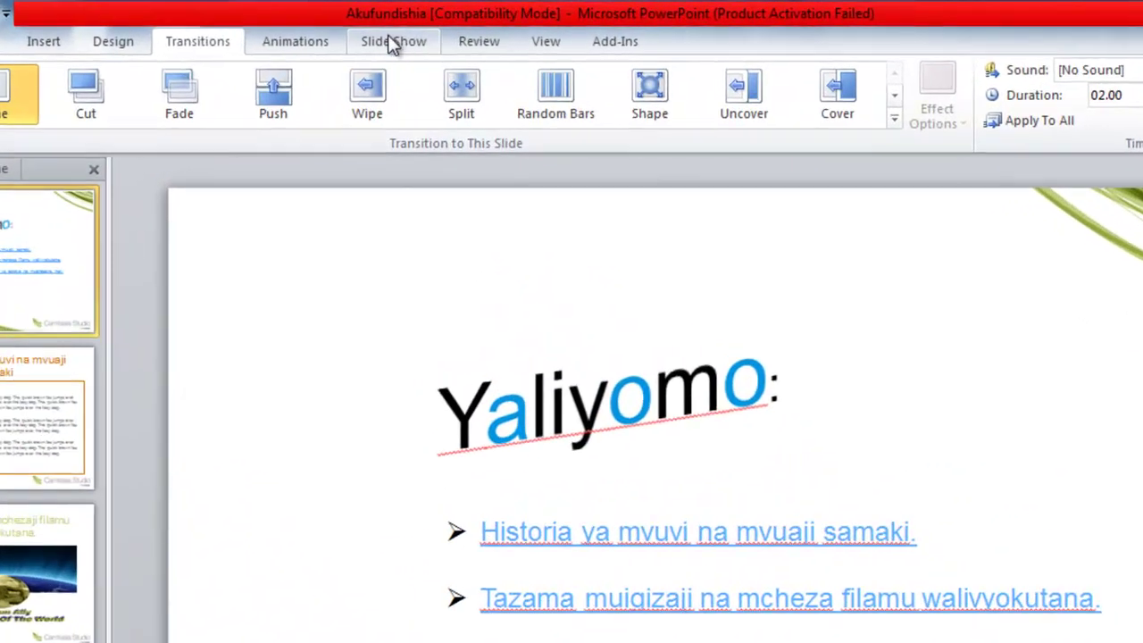
pyautogui.click(415, 34)
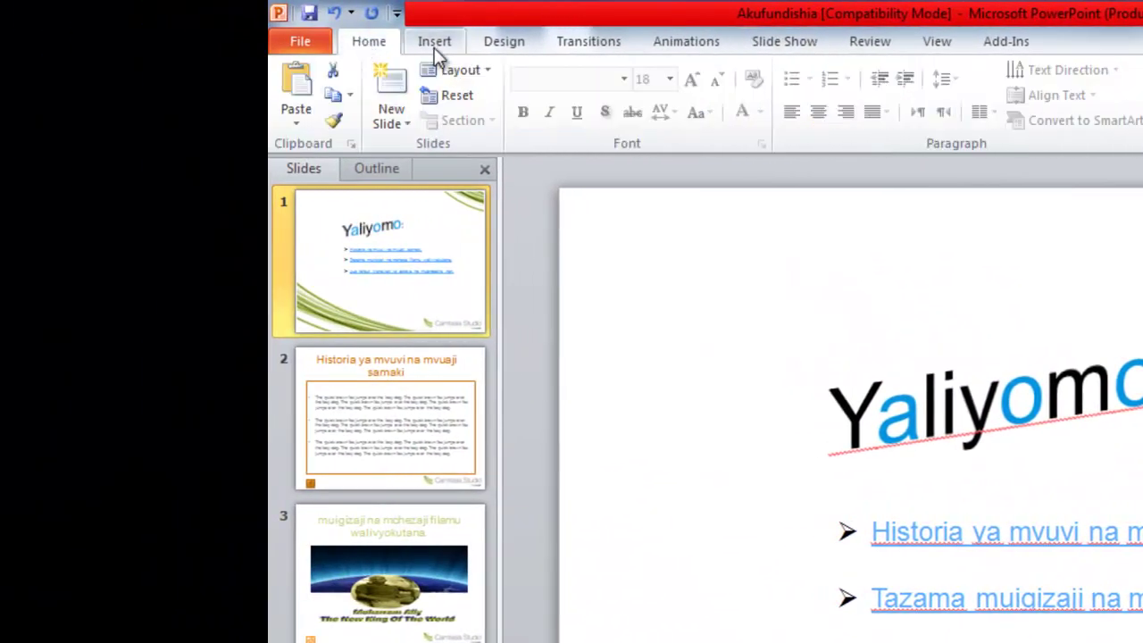
pyautogui.click(434, 44)
pyautogui.click(494, 41)
pyautogui.click(576, 49)
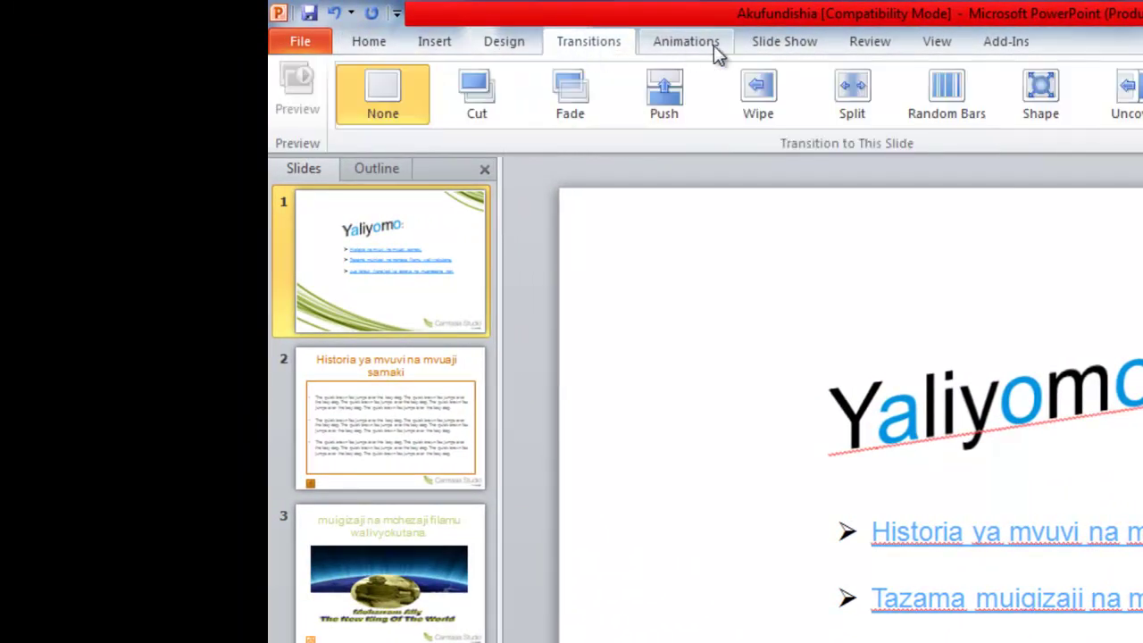
pyautogui.click(807, 46)
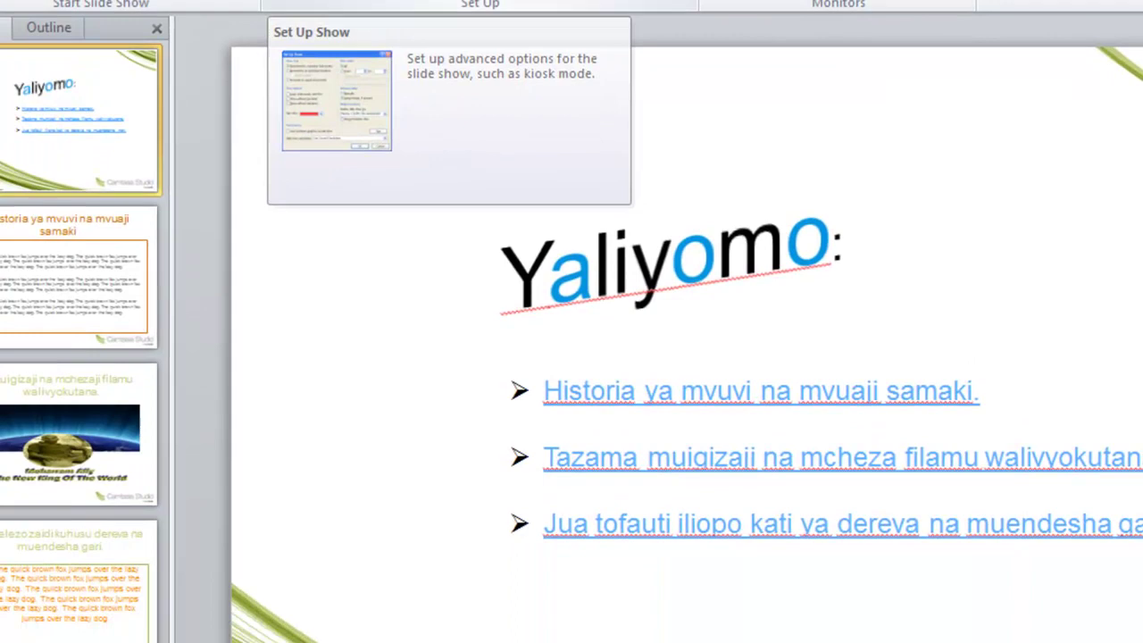
# Set up the show as Browsed at a kiosk (full screen), all slides, advancing manually.
pyautogui.click(325, 116)
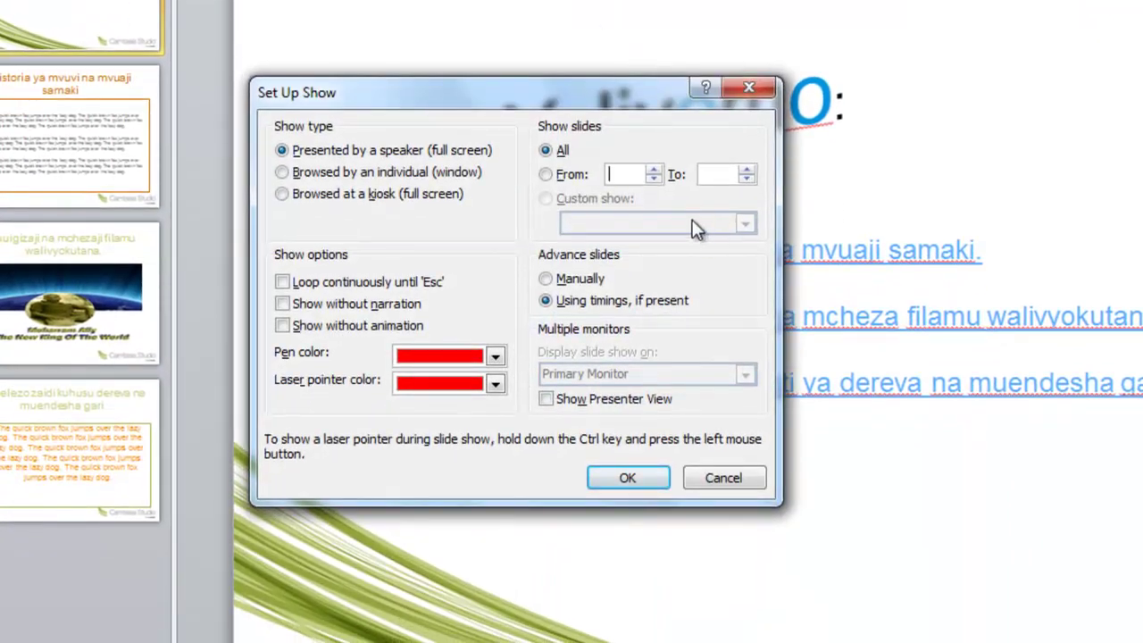
pyautogui.moveTo(576, 103); pyautogui.dragTo(730, 100)
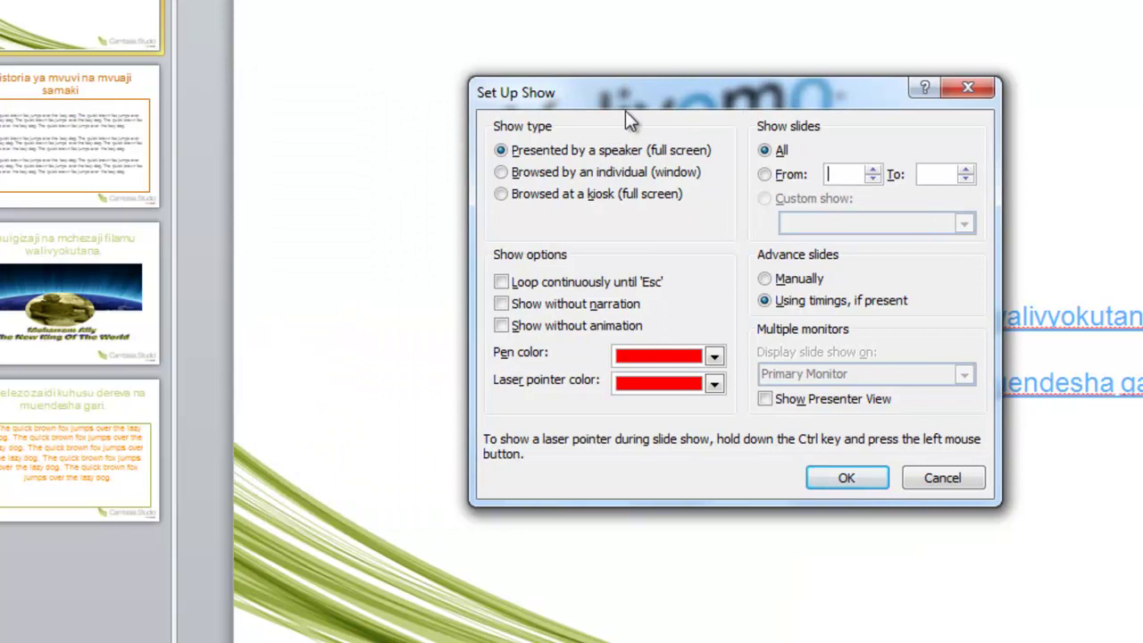
pyautogui.click(873, 170)
pyautogui.click(874, 170)
pyautogui.click(871, 171)
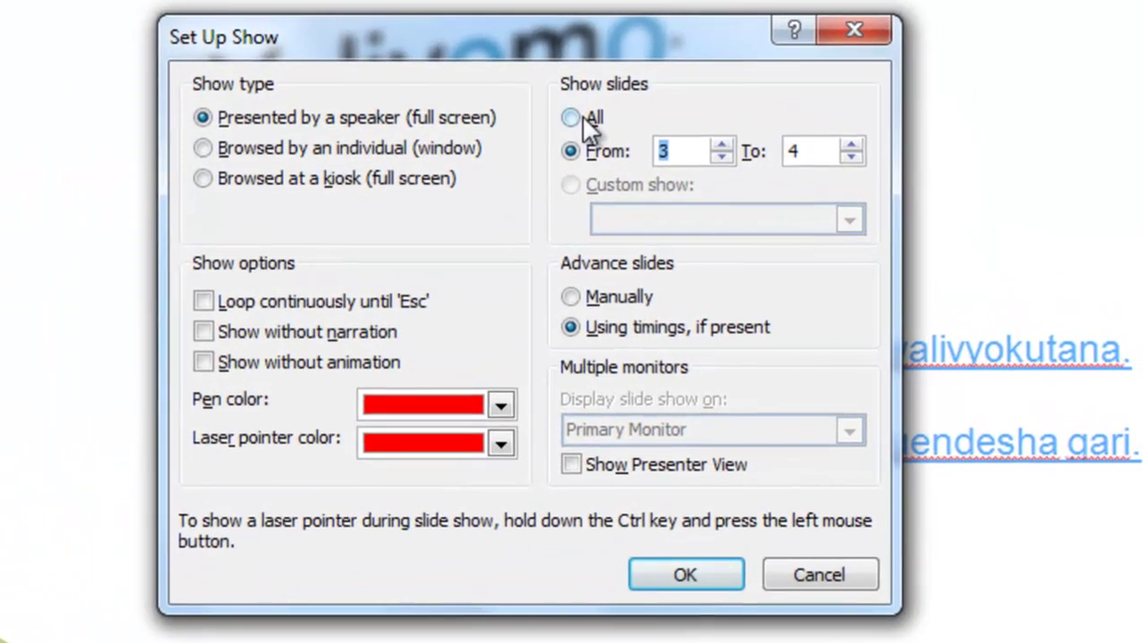
pyautogui.click(765, 150)
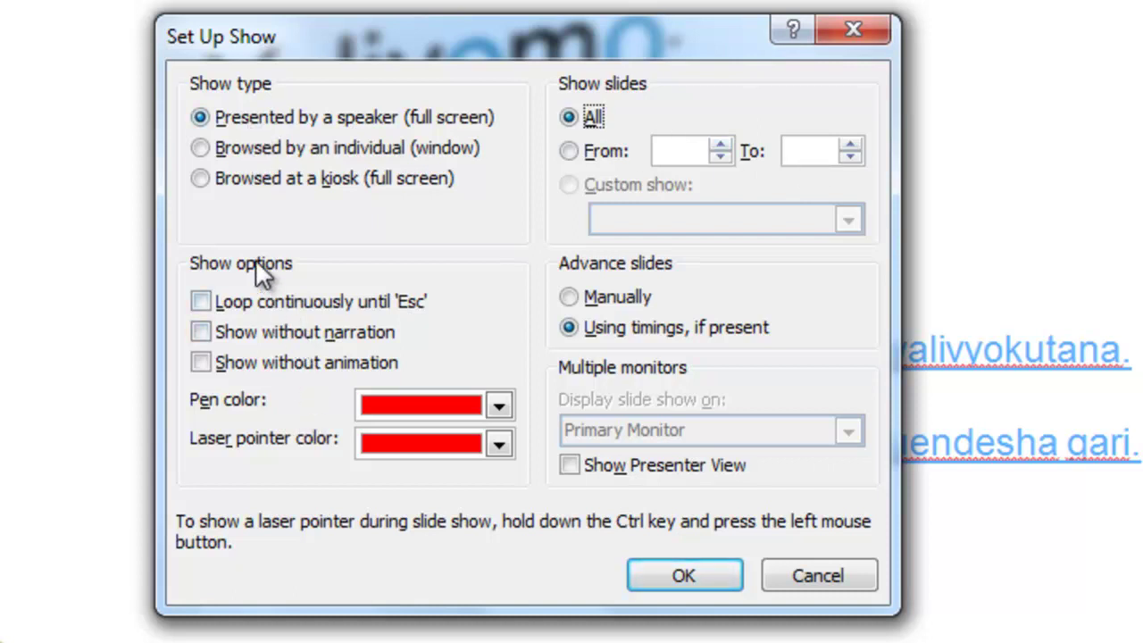
pyautogui.click(237, 178)
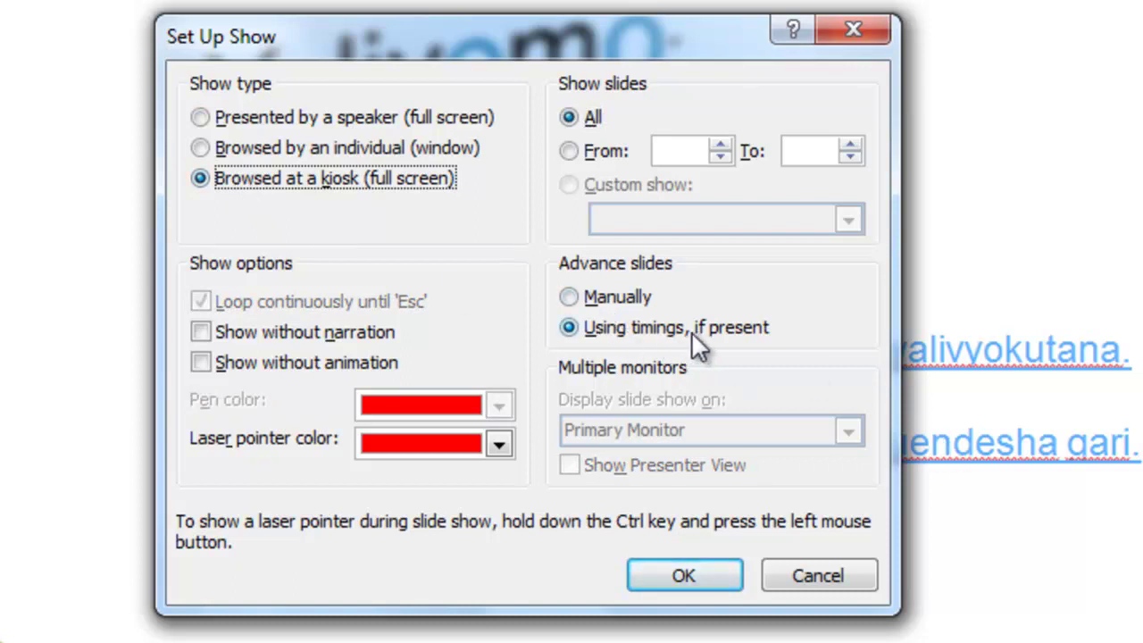
pyautogui.click(576, 299)
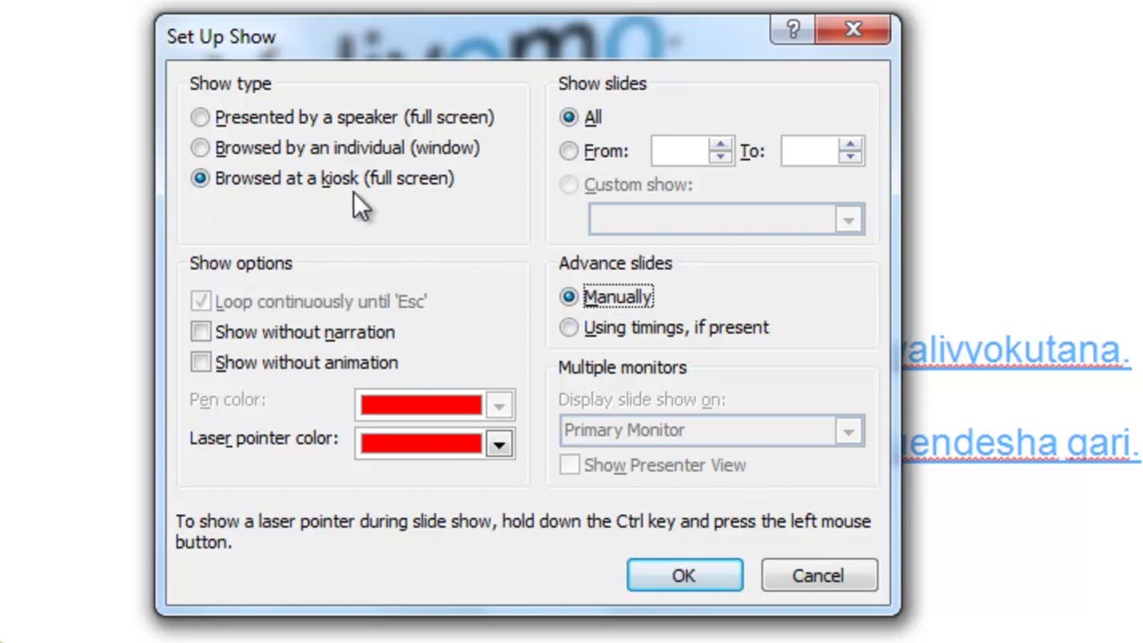
pyautogui.click(684, 575)
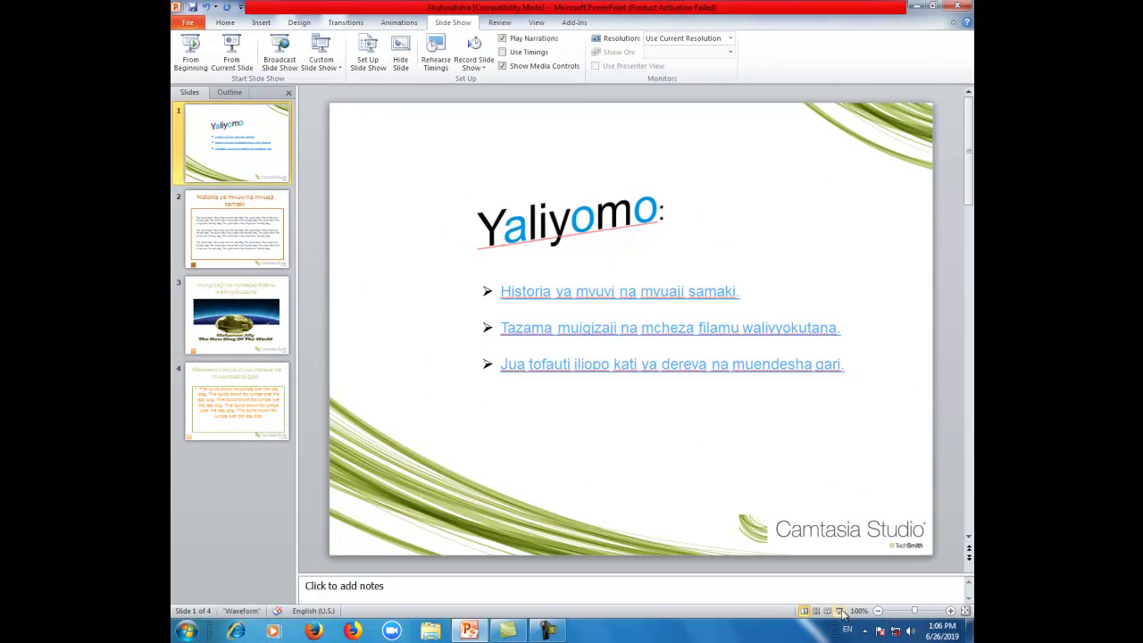
# Run the kiosk show and test the Historia and muigizaji contents links with their home buttons.
pyautogui.click(841, 613)
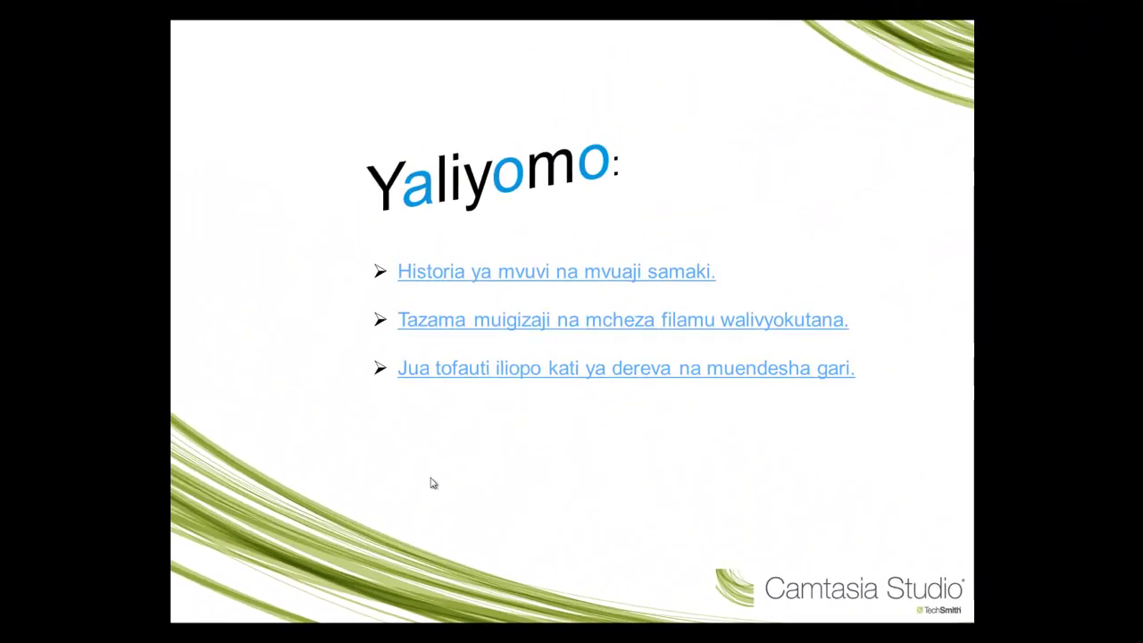
pyautogui.click(678, 178)
pyautogui.click(549, 276)
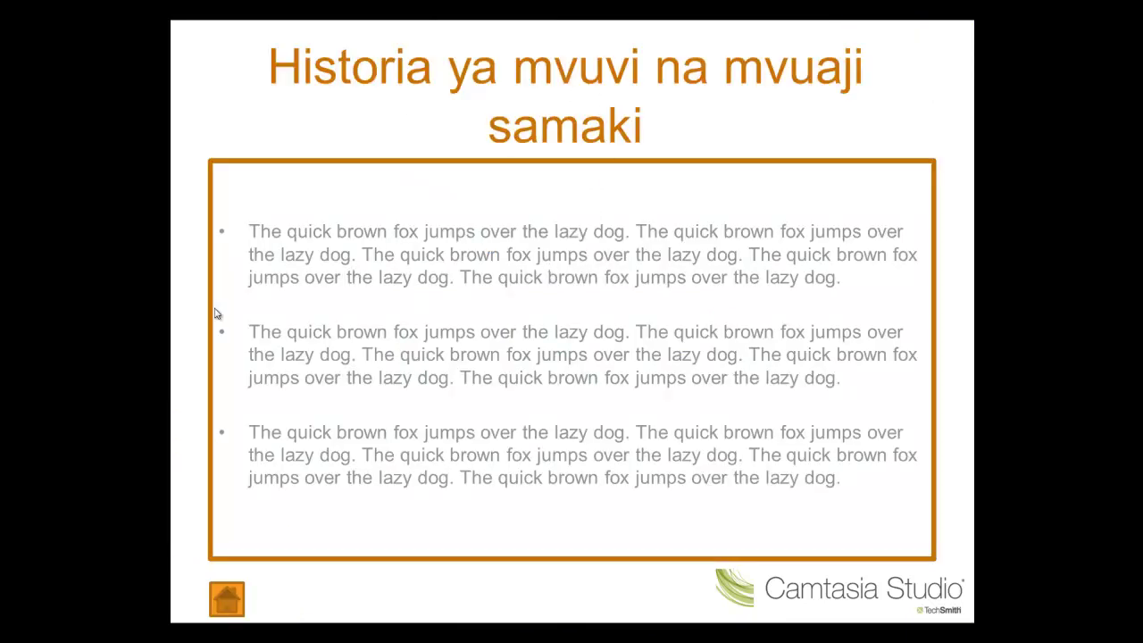
pyautogui.click(375, 264)
pyautogui.click(232, 605)
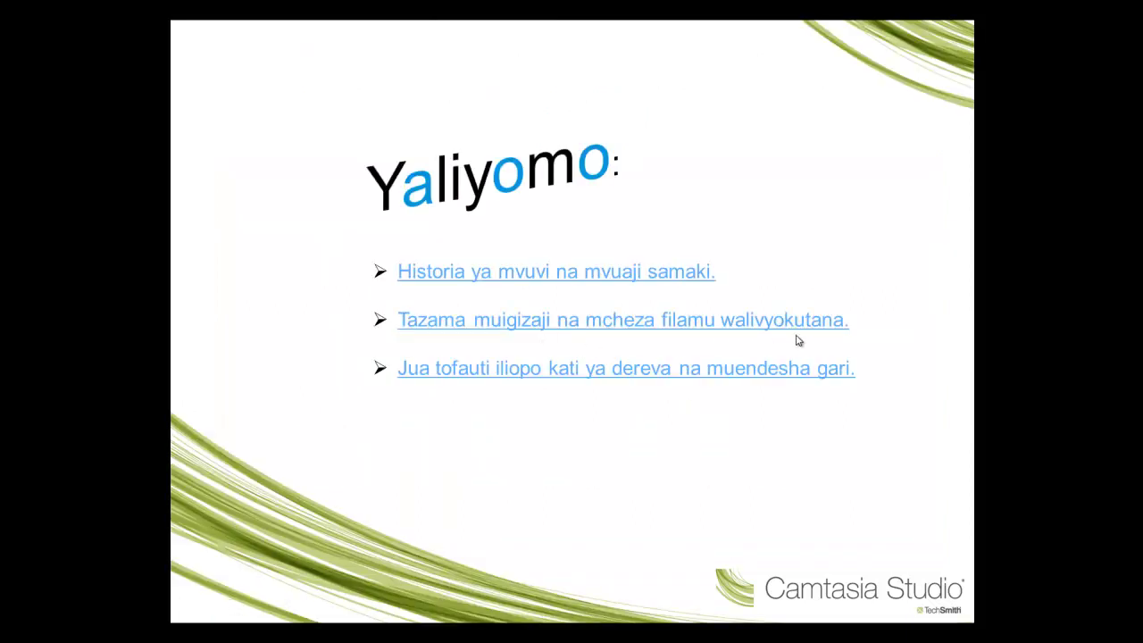
pyautogui.click(675, 331)
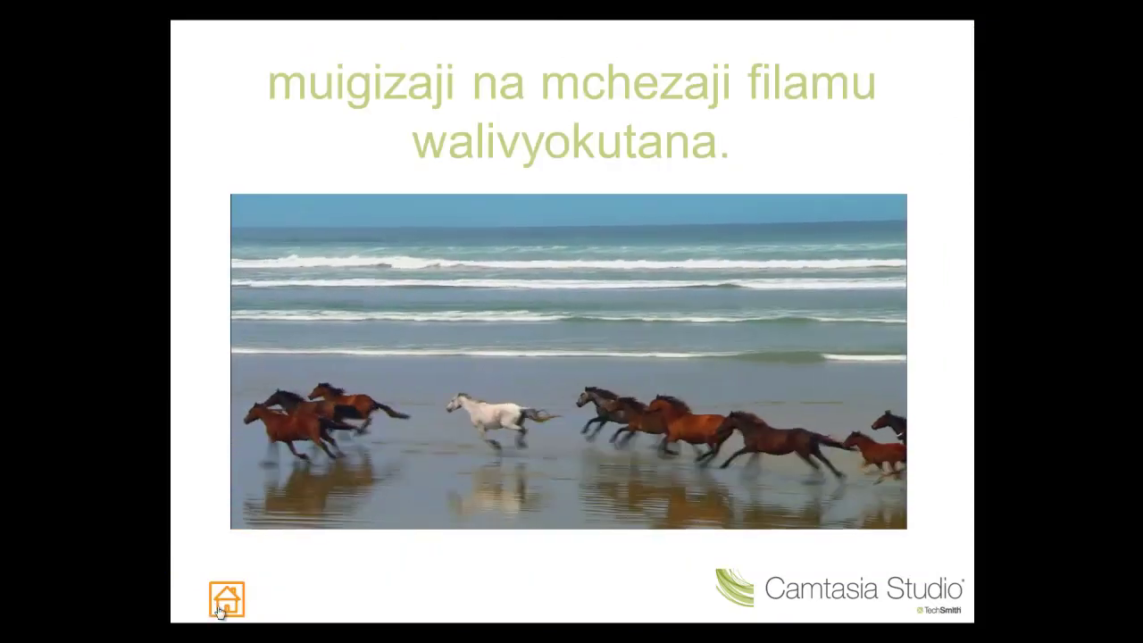
pyautogui.click(226, 604)
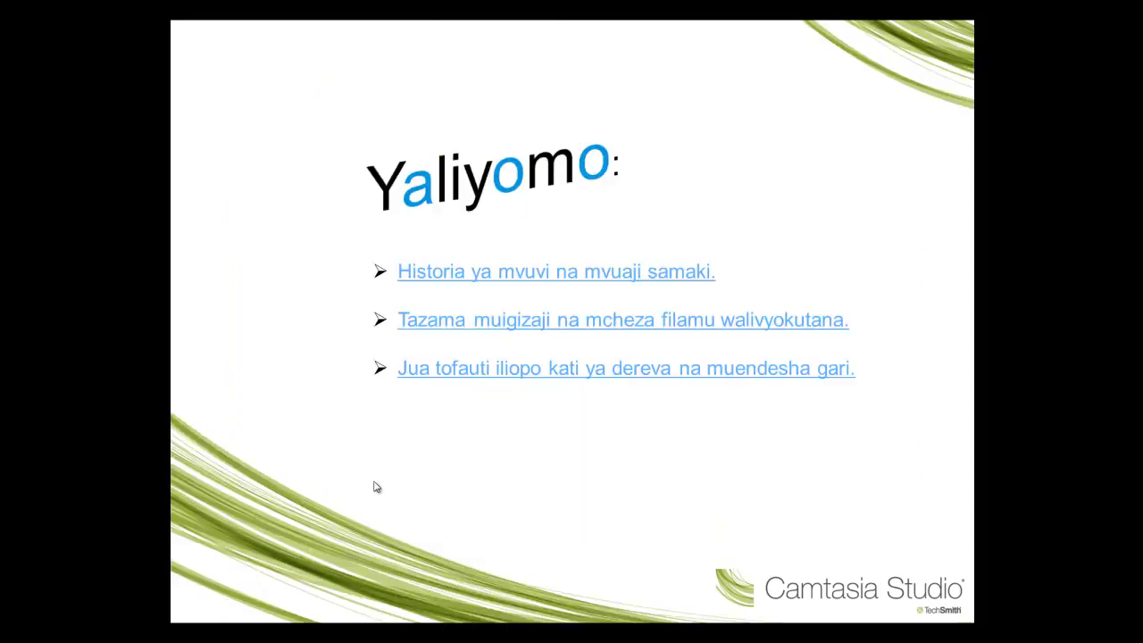